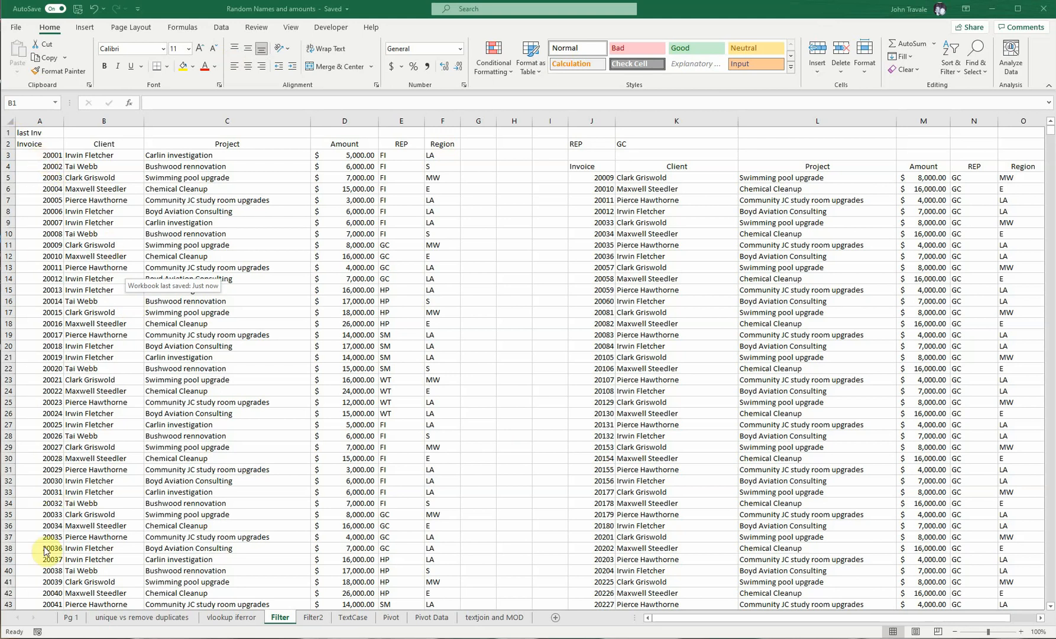
Examine the last filled row of the Invoice column and return to the top of the sheet.
{"action": "scroll", "coordinate": [45, 538], "scroll_direction": "down", "scroll_amount": 3}
{"action": "scroll", "coordinate": [39, 540], "scroll_direction": "up", "scroll_amount": 2}
{"action": "scroll", "coordinate": [39, 540], "scroll_direction": "up", "scroll_amount": 1}
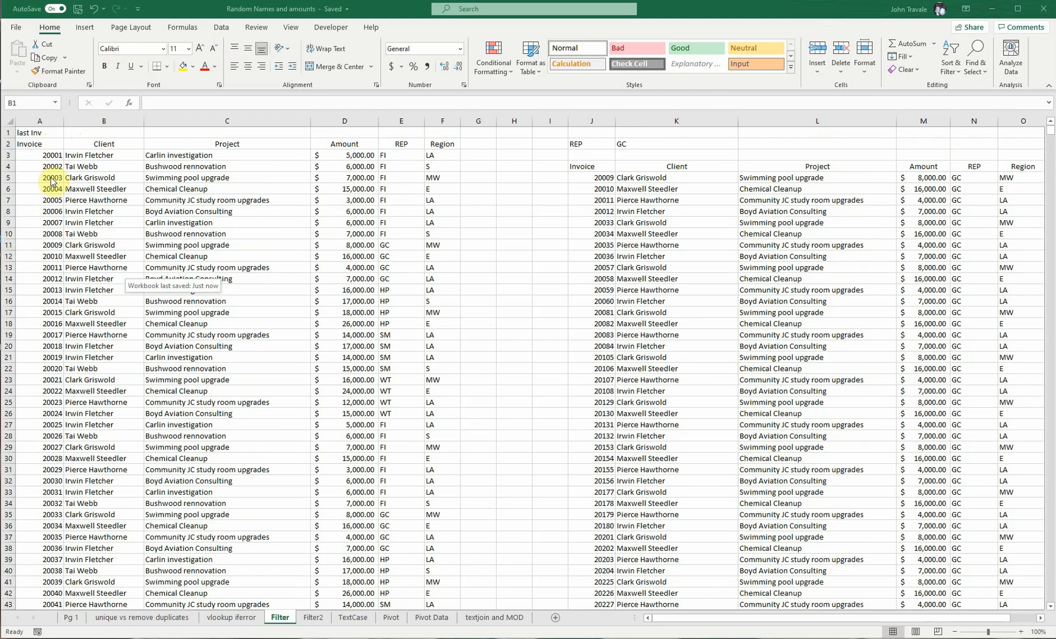
{"action": "left_click", "coordinate": [52, 156]}
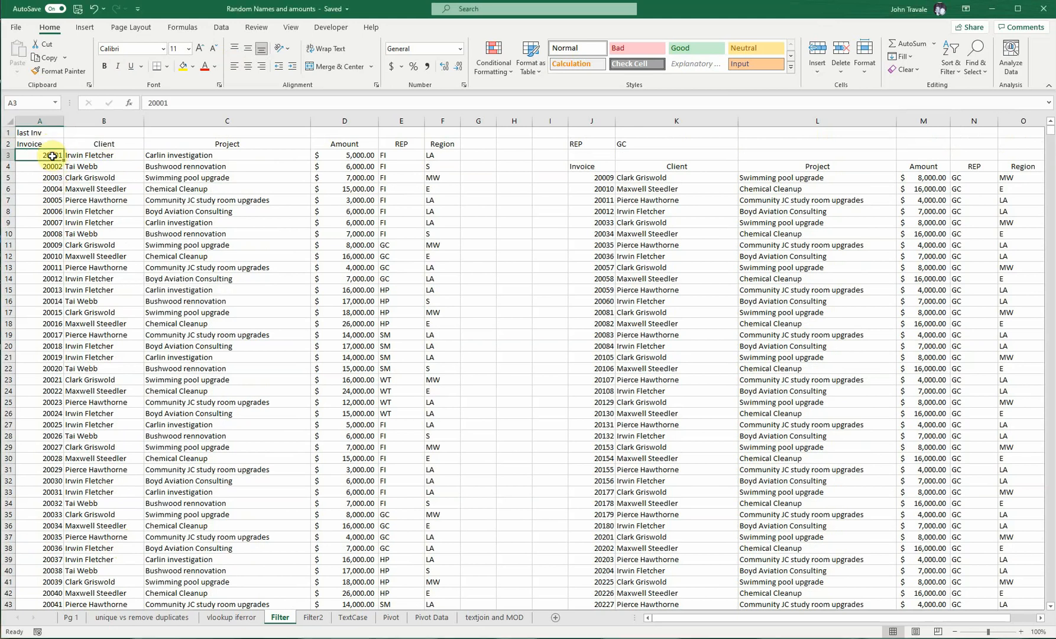
{"action": "key", "text": "ctrl+Down"}
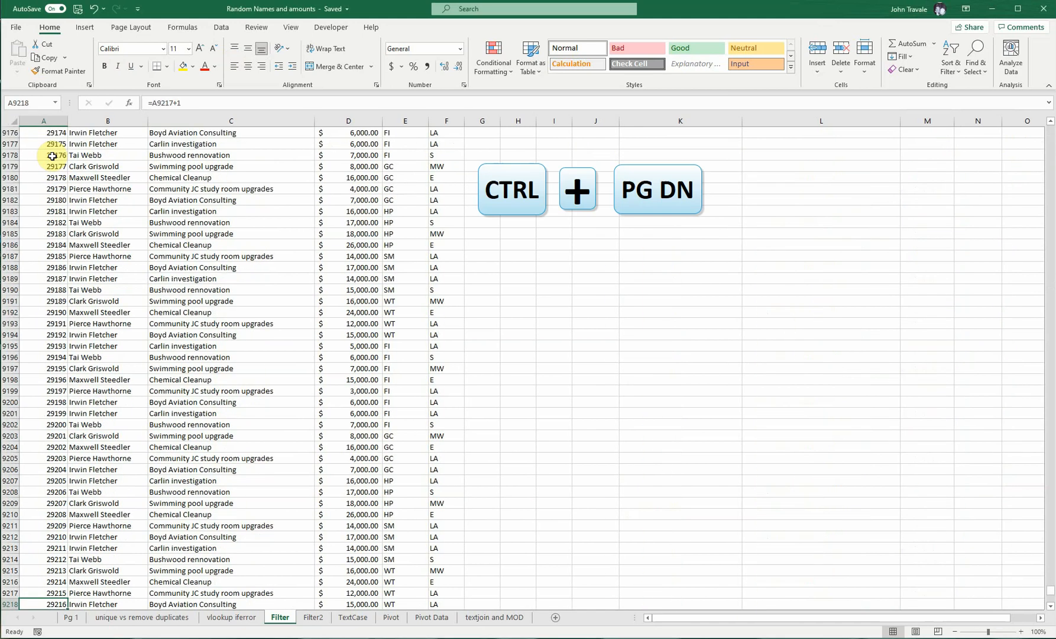
{"action": "scroll", "coordinate": [52, 155], "scroll_direction": "down", "scroll_amount": 1}
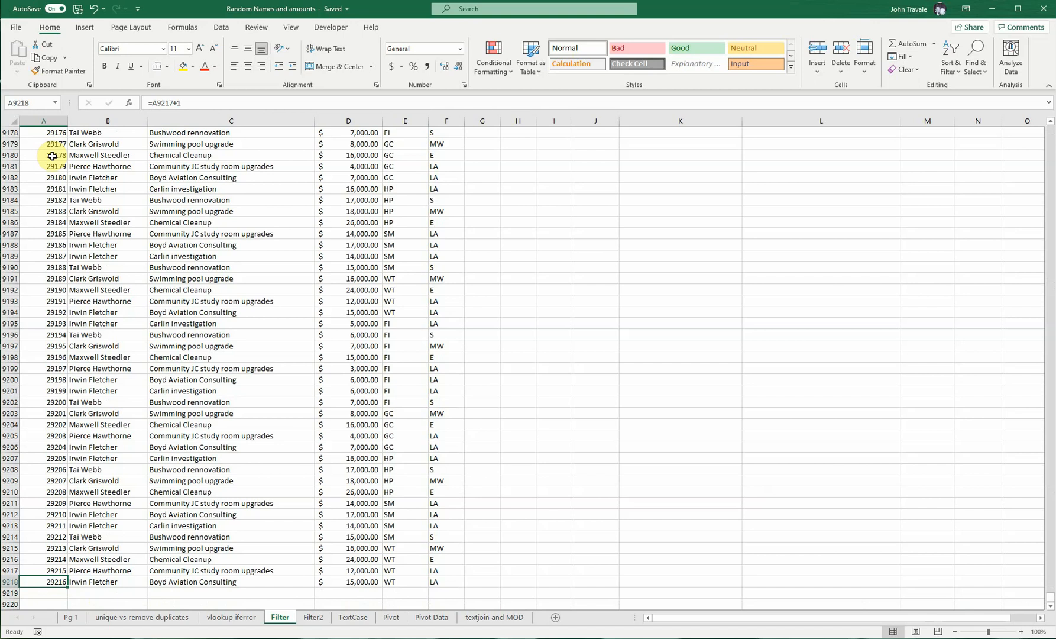
{"action": "key", "text": "ctrl+Up"}
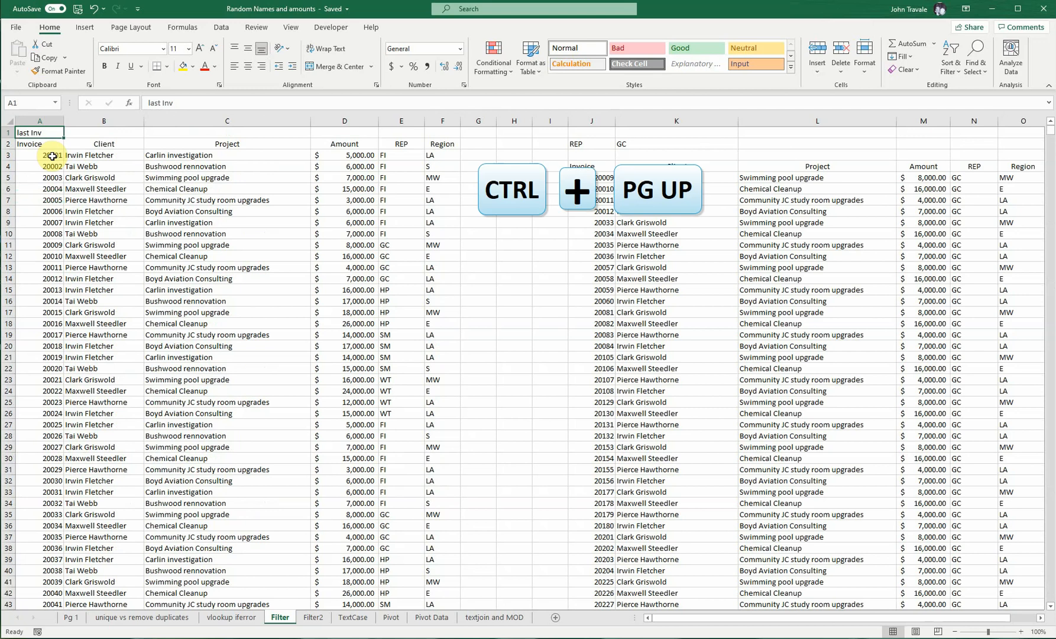
{"action": "key", "text": "Right"}
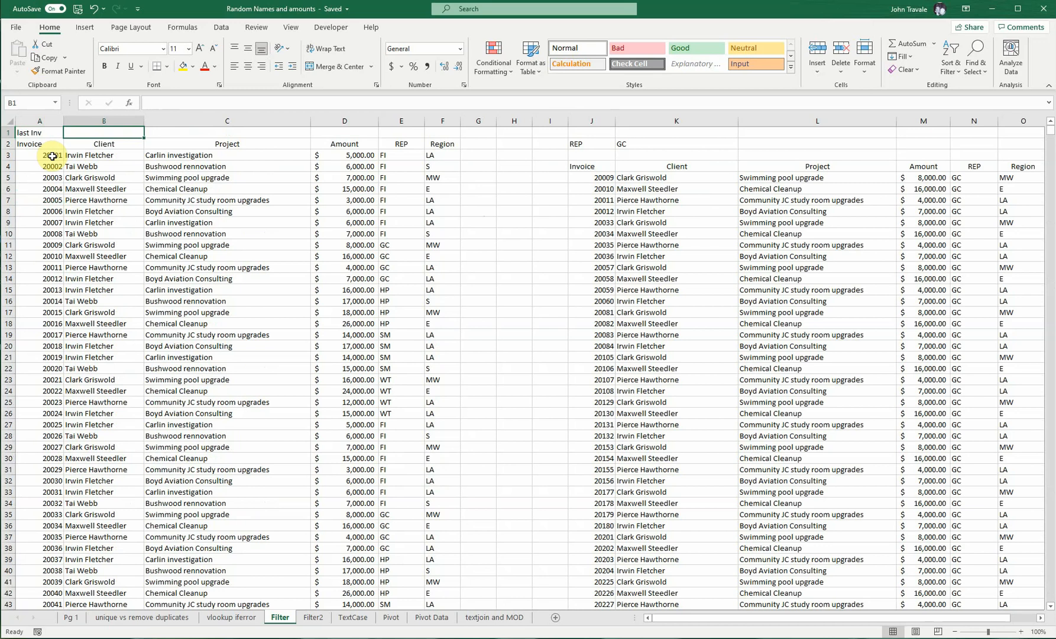
Inspect the contents and formulas of the first invoice cells in column A, from A3 to A10.
{"action": "key", "text": "Left"}
{"action": "key", "text": "Down"}
{"action": "key", "text": "Down"}
{"action": "key", "text": "Down"}
{"action": "key", "text": "Down"}
{"action": "key", "text": "Down"}
{"action": "key", "text": "Down"}
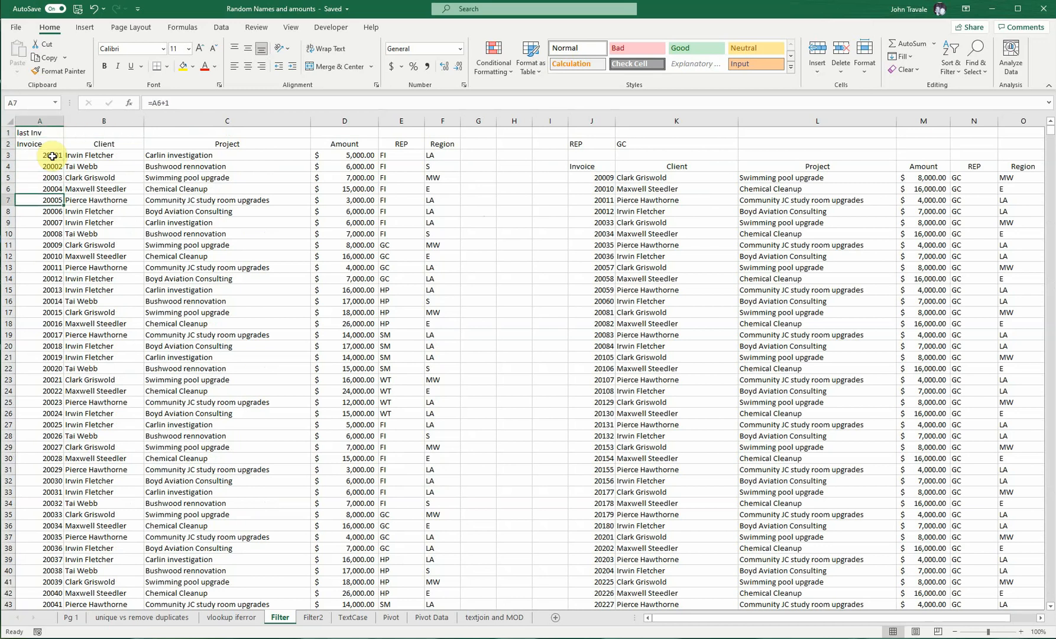
{"action": "key", "text": "Down"}
{"action": "key", "text": "Down"}
{"action": "key", "text": "Up"}
{"action": "key", "text": "Up"}
{"action": "key", "text": "Down"}
{"action": "key", "text": "Down"}
{"action": "key", "text": "Down"}
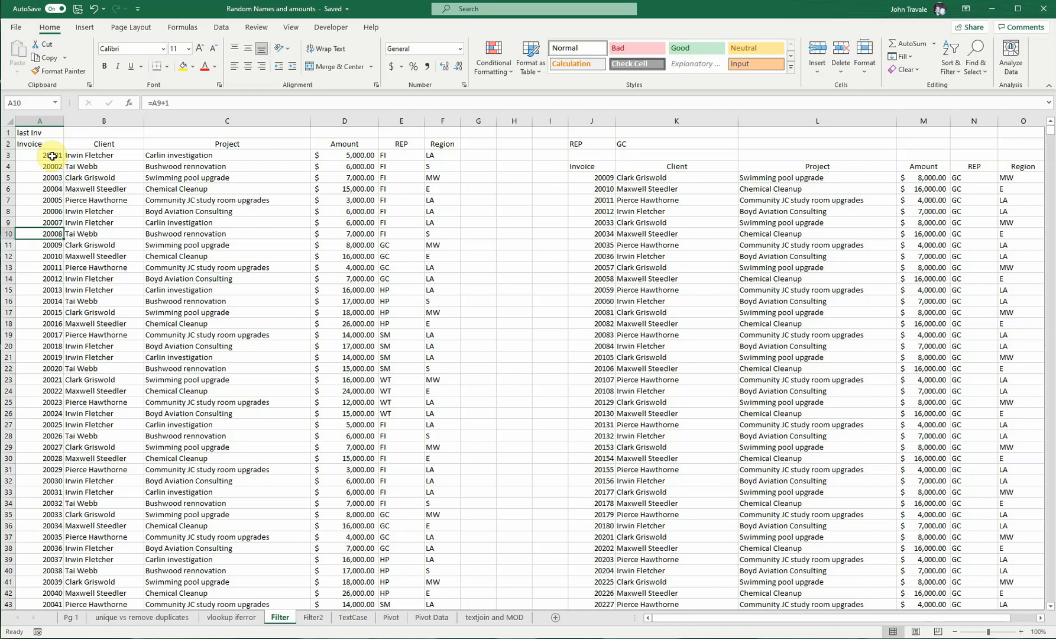
{"action": "key", "text": "Up"}
{"action": "key", "text": "Up"}
{"action": "key", "text": "Up"}
{"action": "key", "text": "Up"}
{"action": "key", "text": "Up"}
{"action": "key", "text": "Up"}
{"action": "key", "text": "Up"}
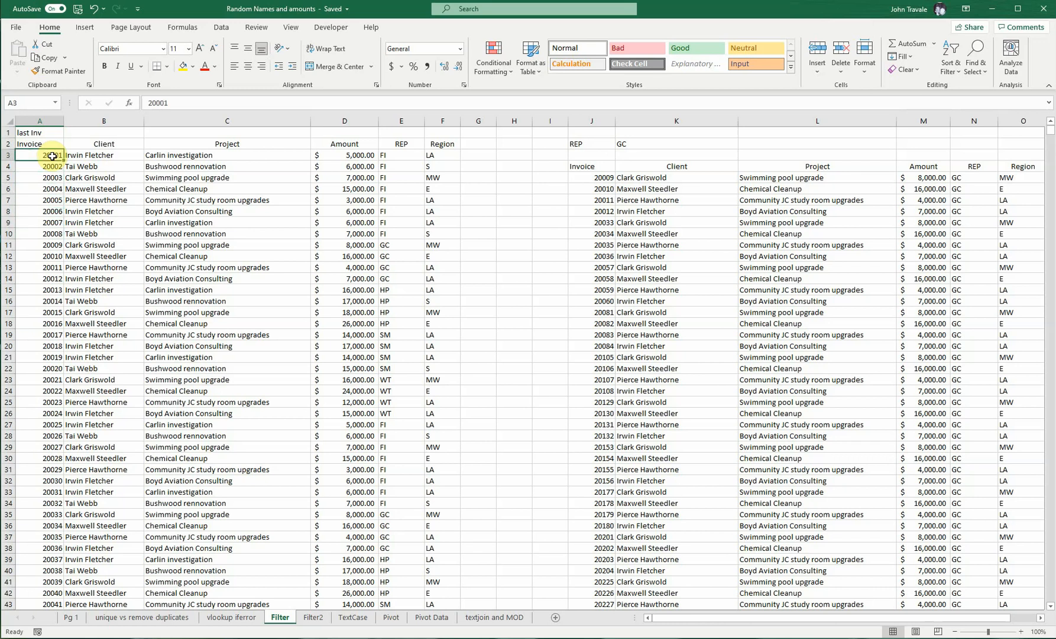
{"action": "key", "text": "Down"}
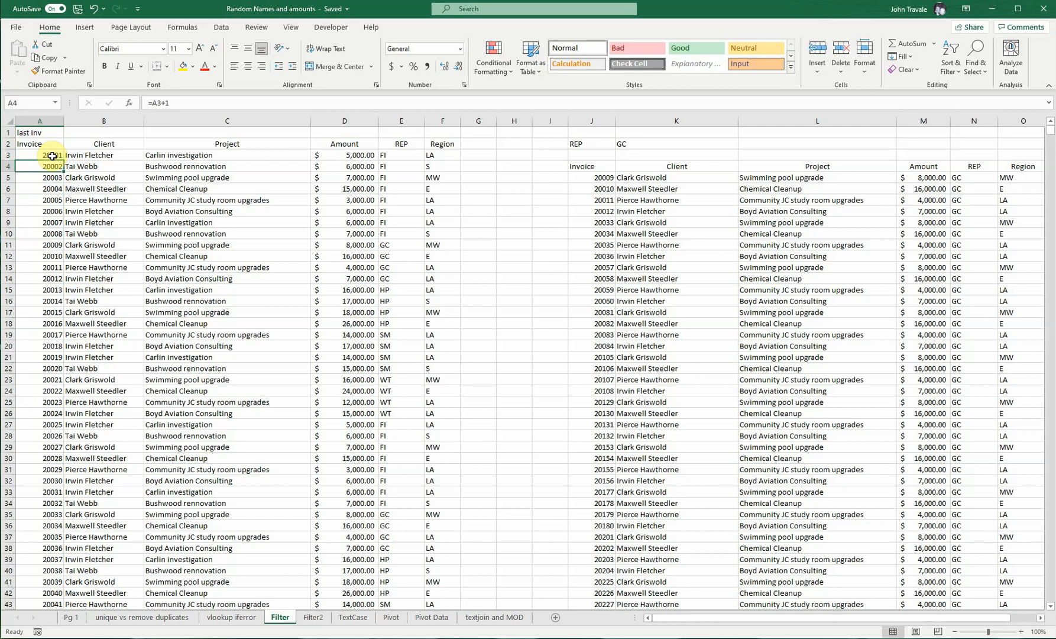
{"action": "key", "text": "Up"}
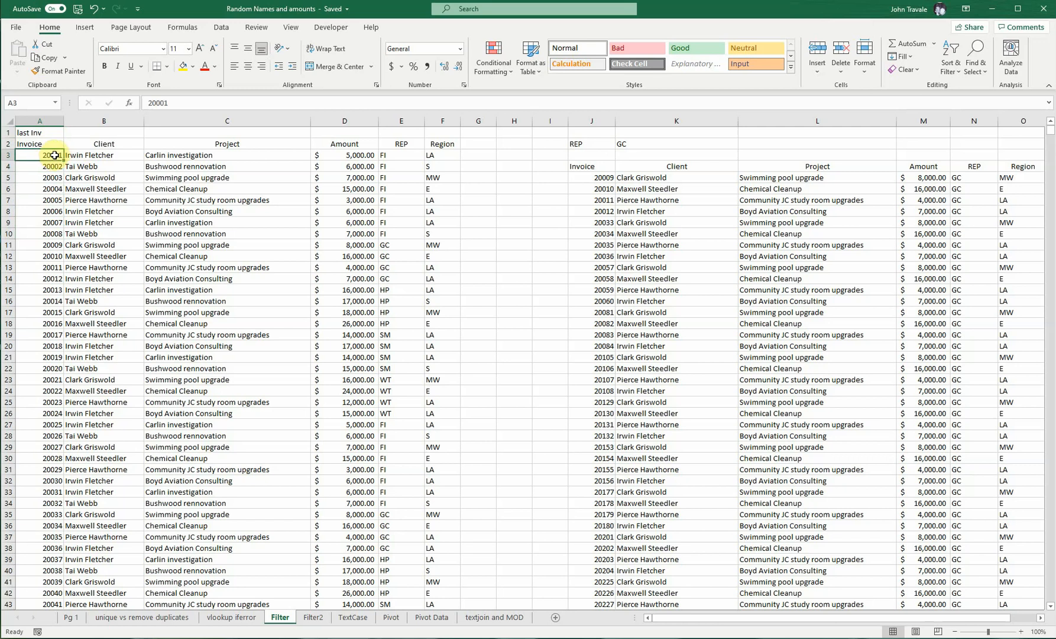
Begin an INDEX formula in cell B1 beside the last Inv label, with A3:A10000 as its array.
{"action": "left_click", "coordinate": [86, 132]}
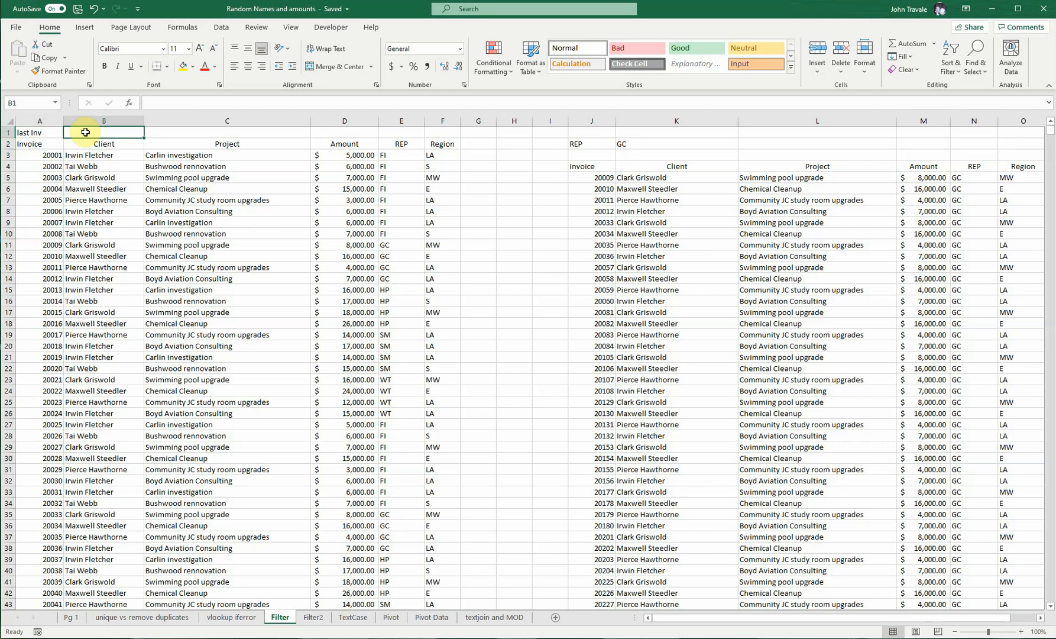
{"action": "type", "text": "="}
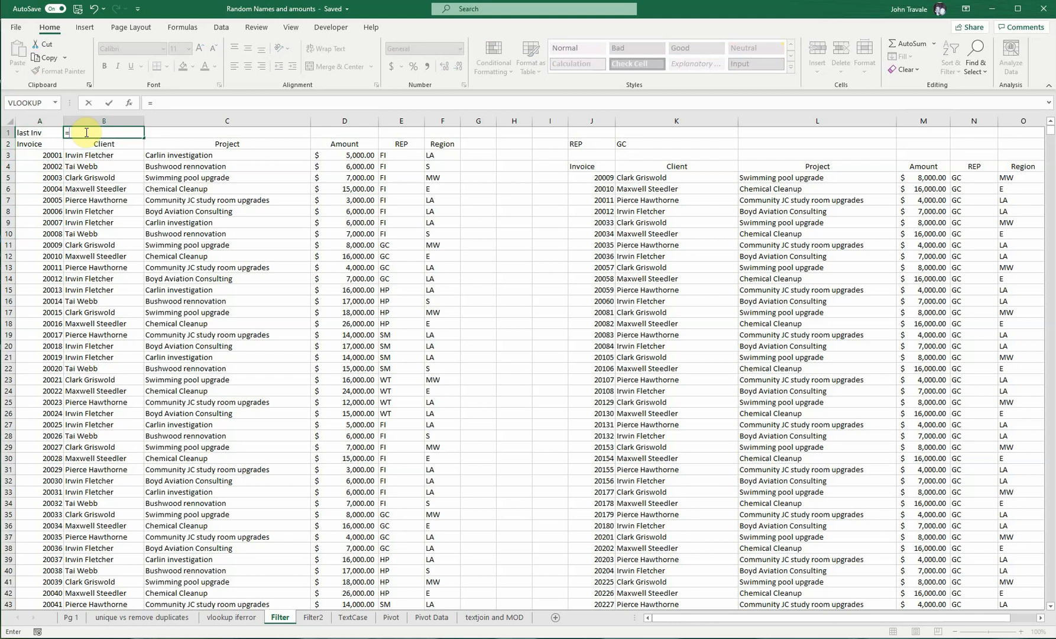
{"action": "type", "text": "index"}
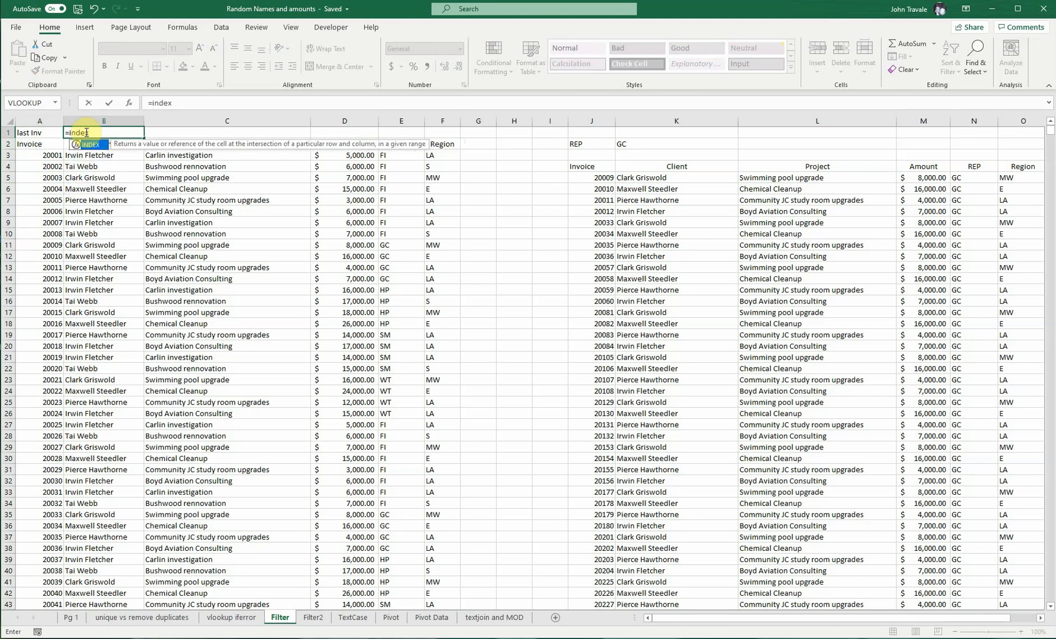
{"action": "type", "text": "("}
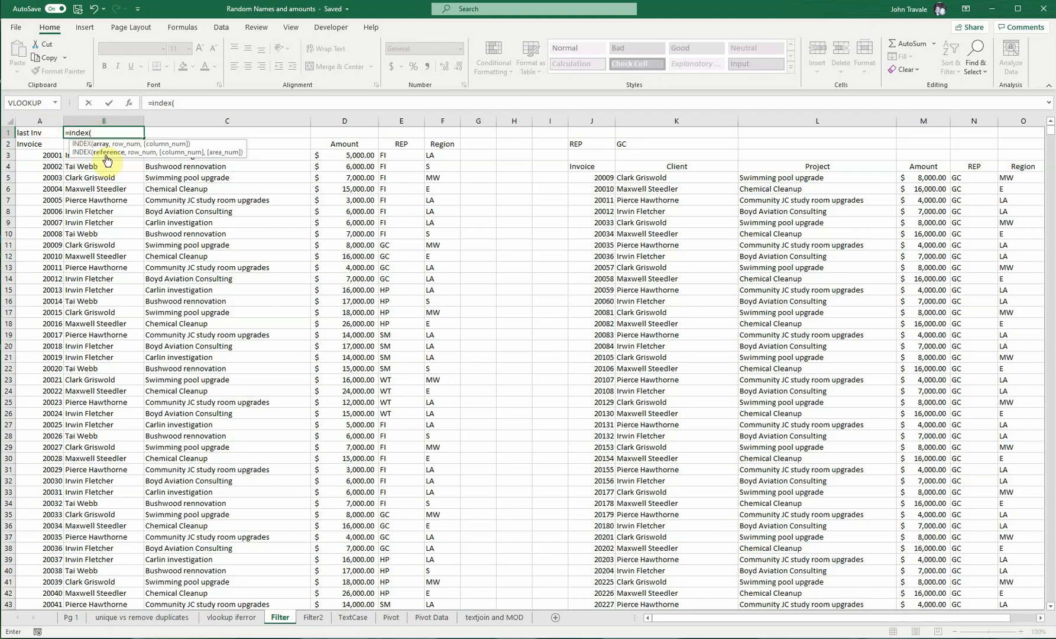
{"action": "left_click", "coordinate": [38, 154]}
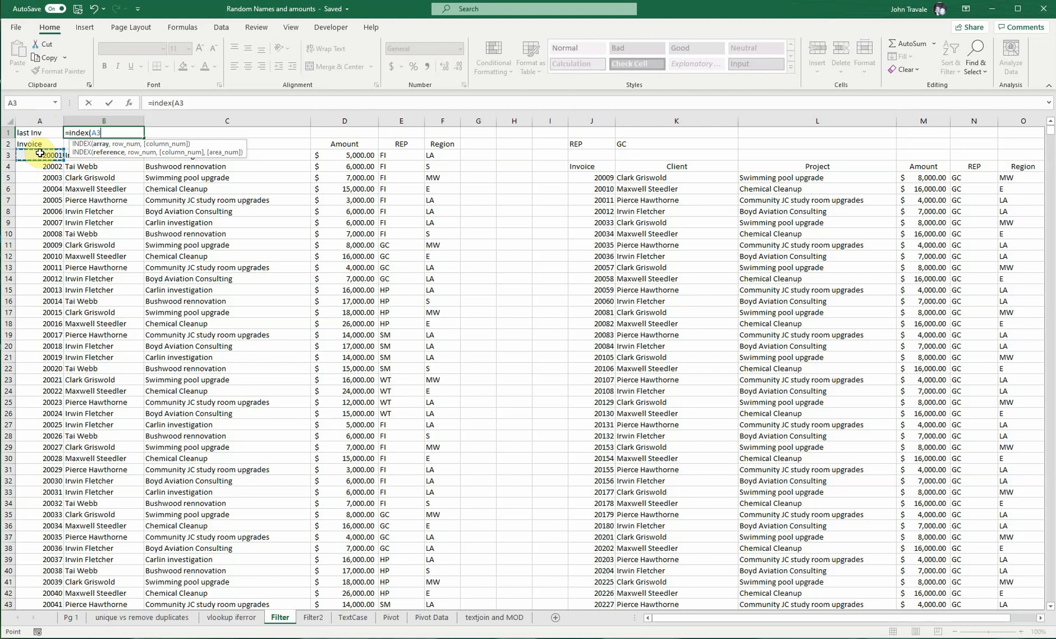
{"action": "type", "text": ":A3a1000"}
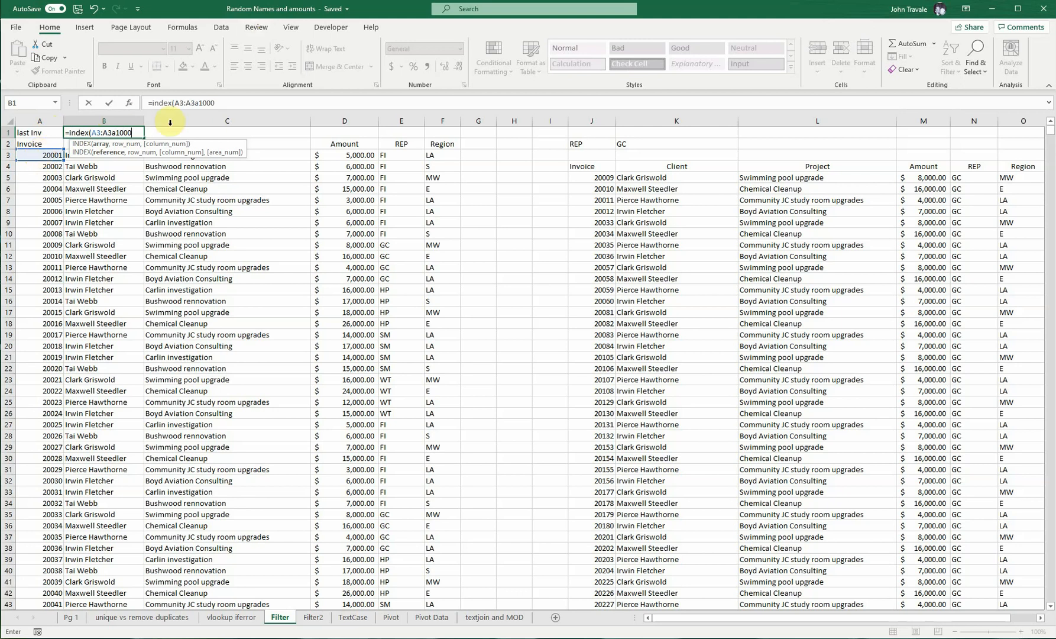
{"action": "key", "text": "BackSpace"}
{"action": "key", "text": "BackSpace"}
{"action": "key", "text": "BackSpace"}
{"action": "key", "text": "BackSpace"}
{"action": "key", "text": "BackSpace"}
{"action": "key", "text": "BackSpace"}
{"action": "key", "text": "BackSpace"}
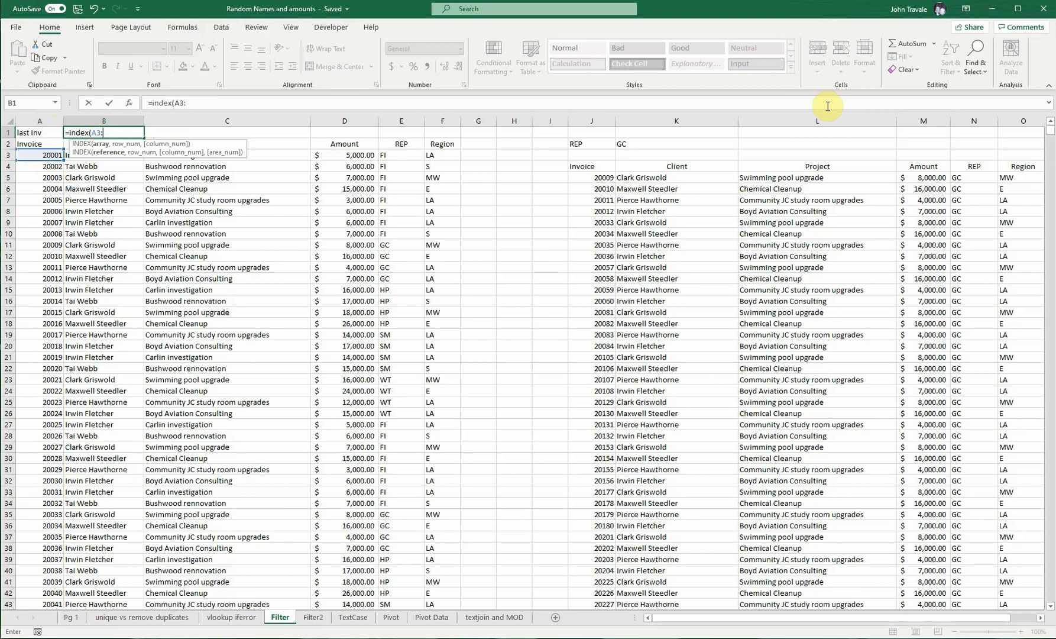
{"action": "type", "text": "a"}
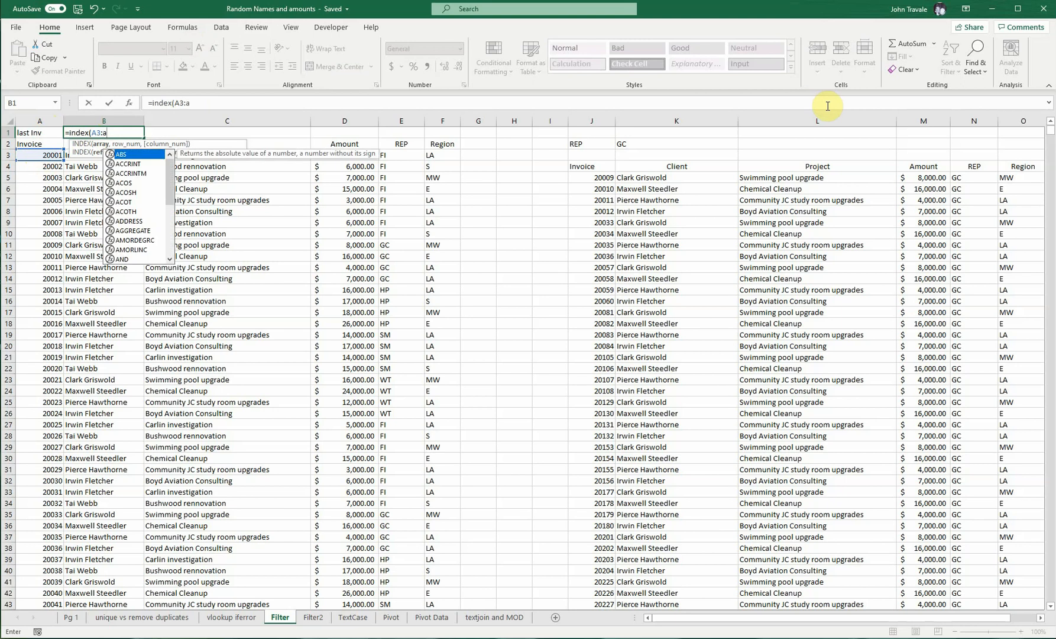
{"action": "type", "text": "10000"}
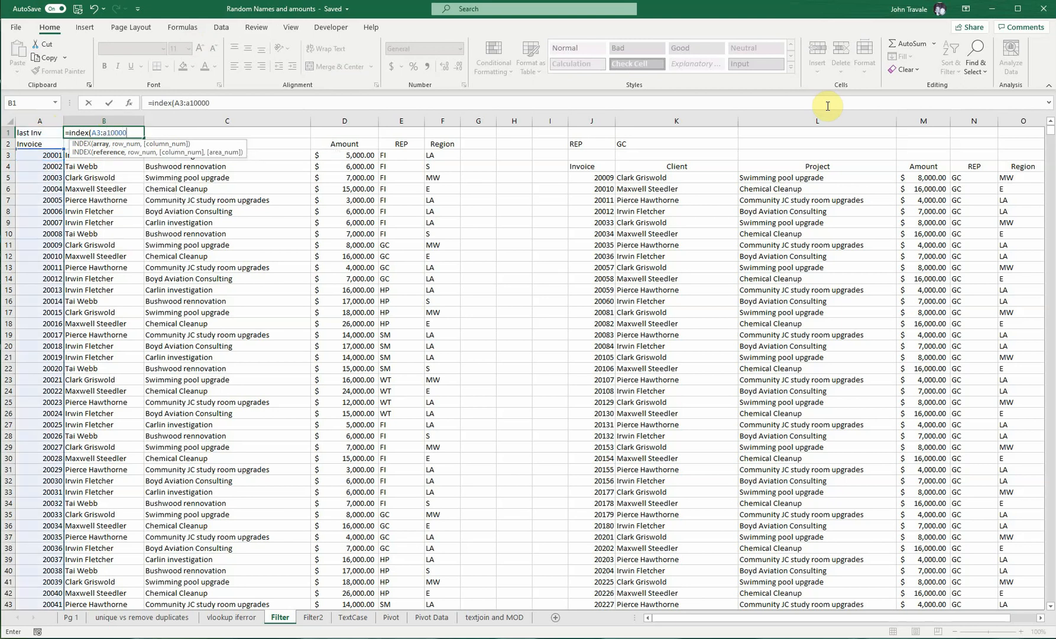
Complete the B1 formula with COUNTA(A3:A10000) as the row number and enter it.
{"action": "type", "text": ",cou"}
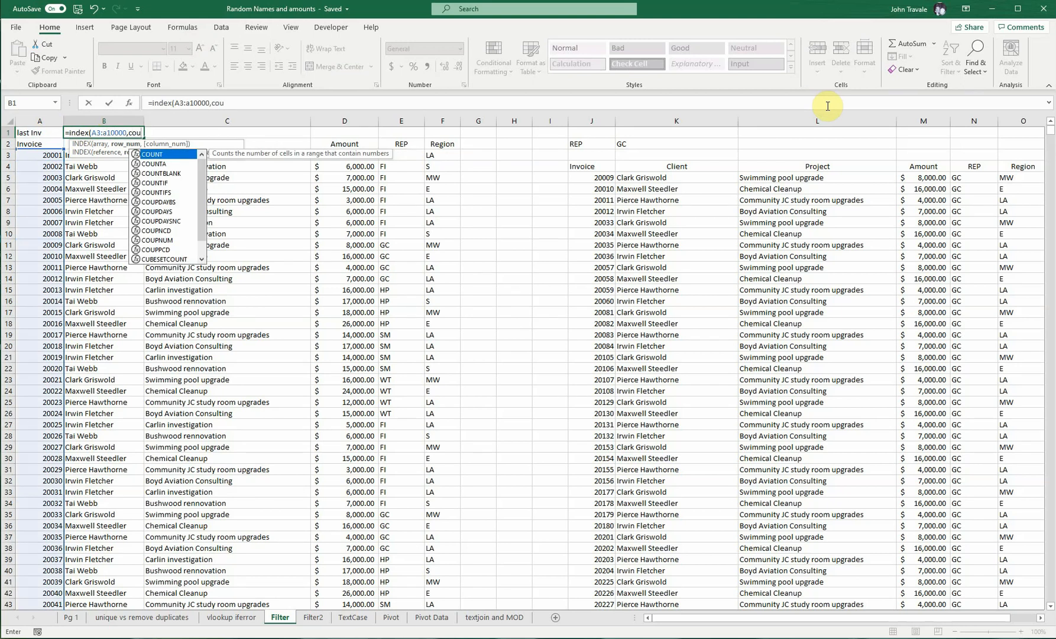
{"action": "type", "text": "t"}
{"action": "key", "text": "BackSpace"}
{"action": "type", "text": "nt"}
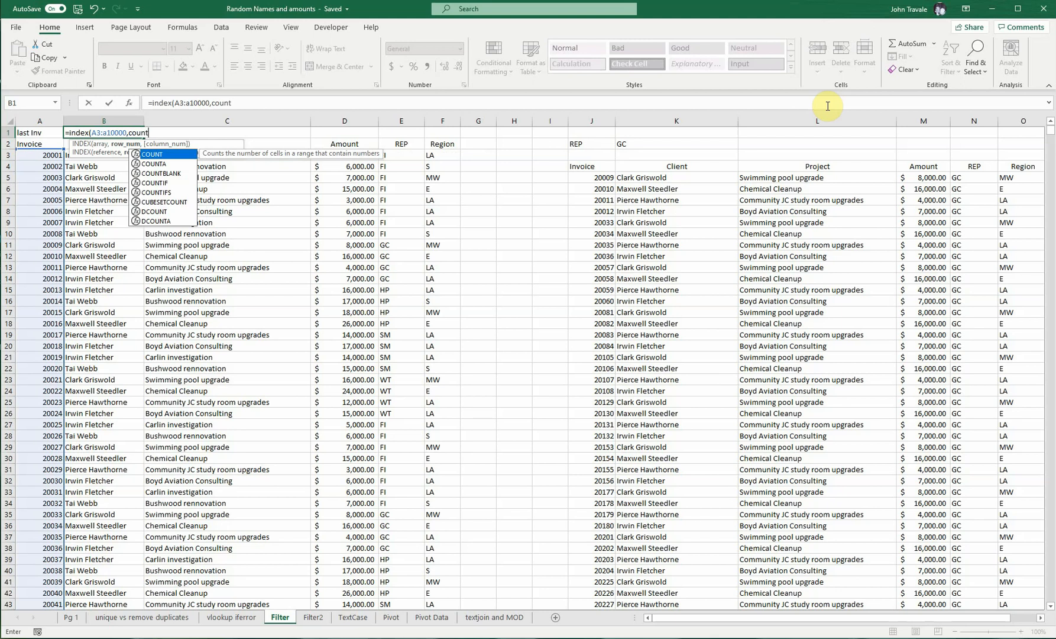
{"action": "type", "text": "a"}
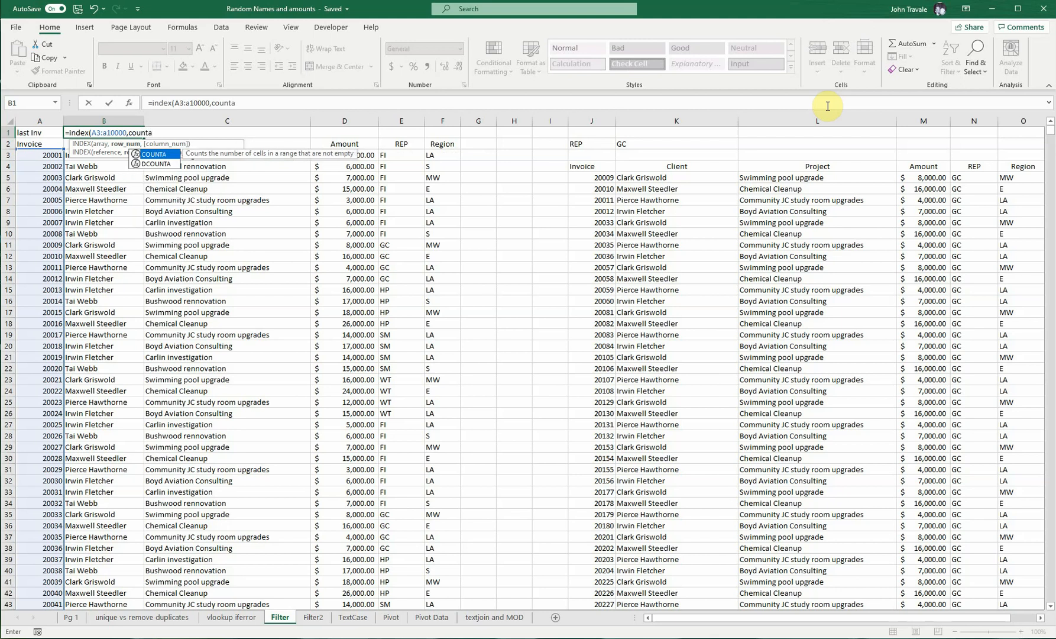
{"action": "type", "text": "("}
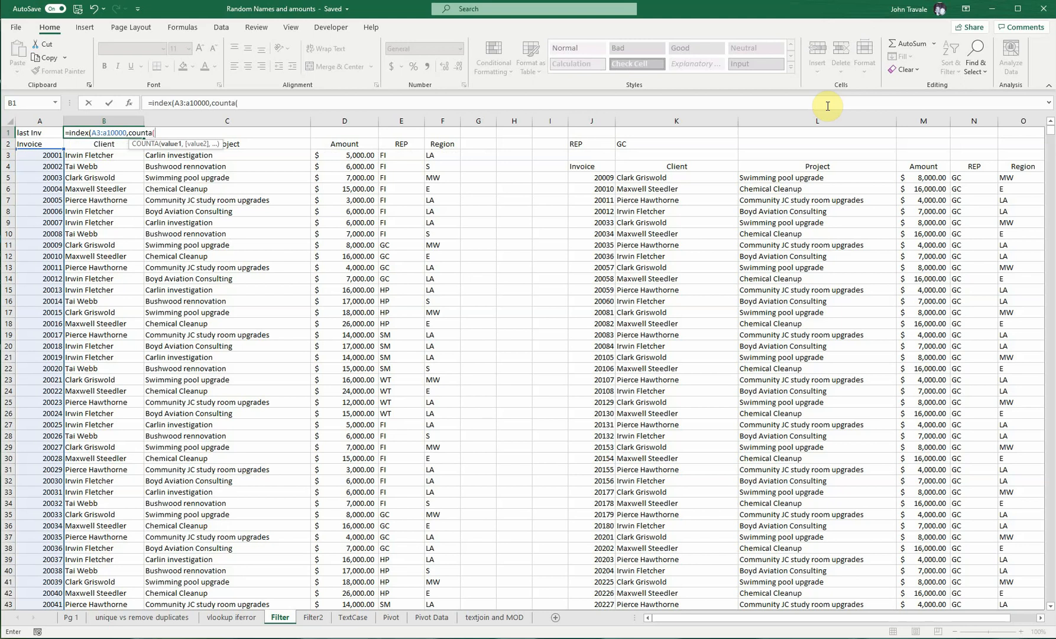
{"action": "type", "text": "a"}
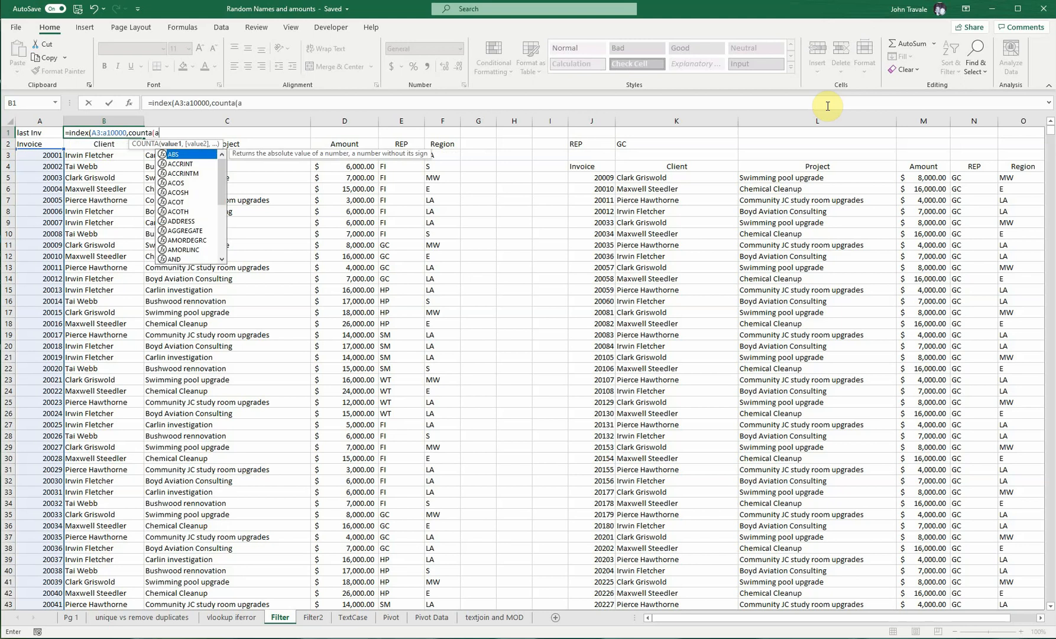
{"action": "type", "text": "3"}
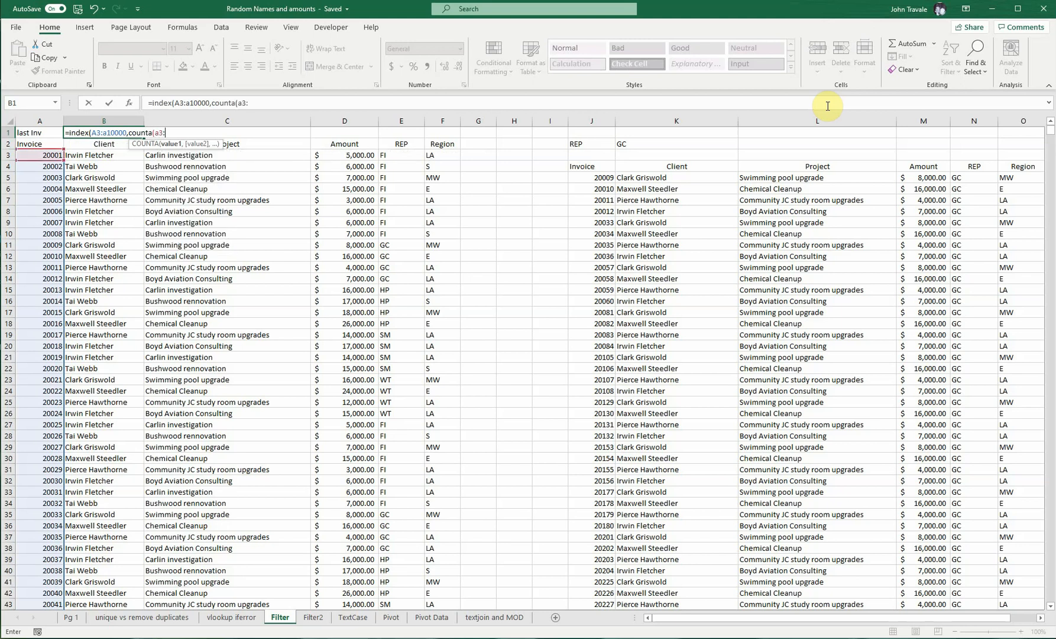
{"action": "type", "text": ":a100"}
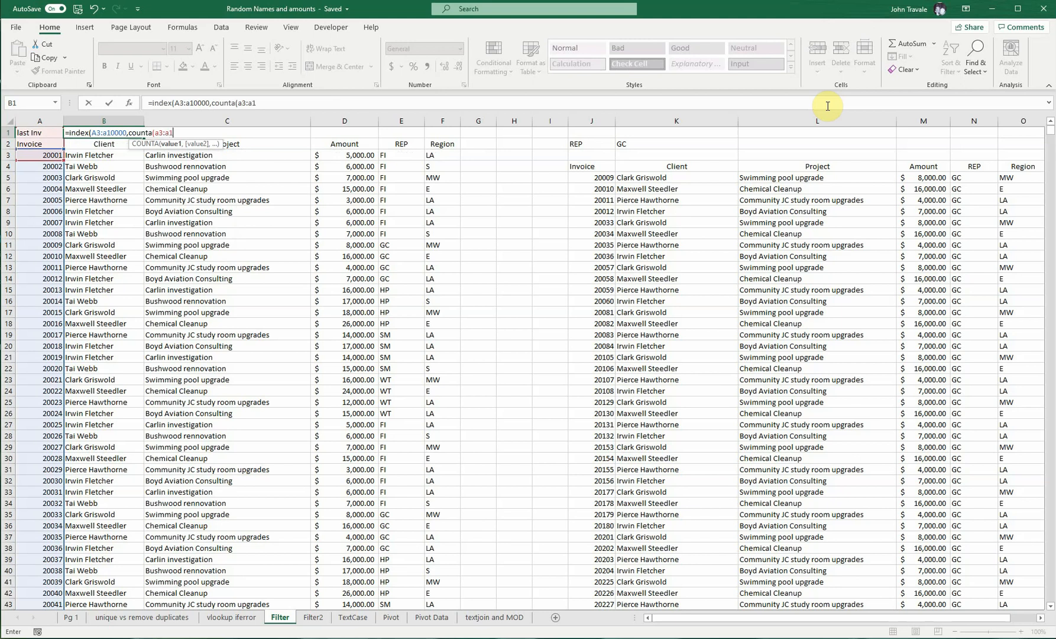
{"action": "type", "text": "00"}
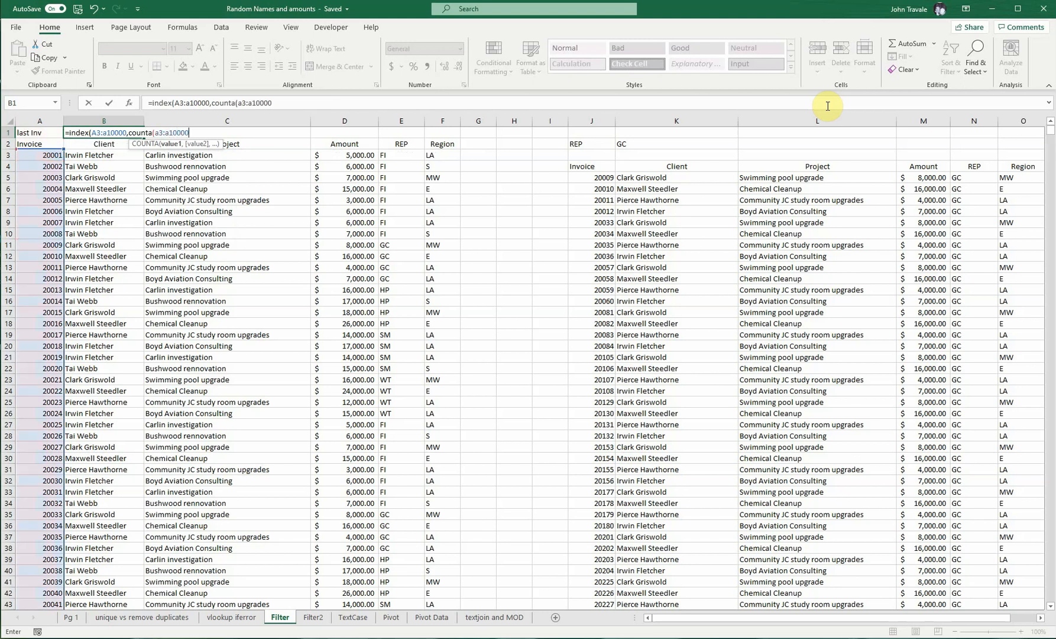
{"action": "type", "text": ")"}
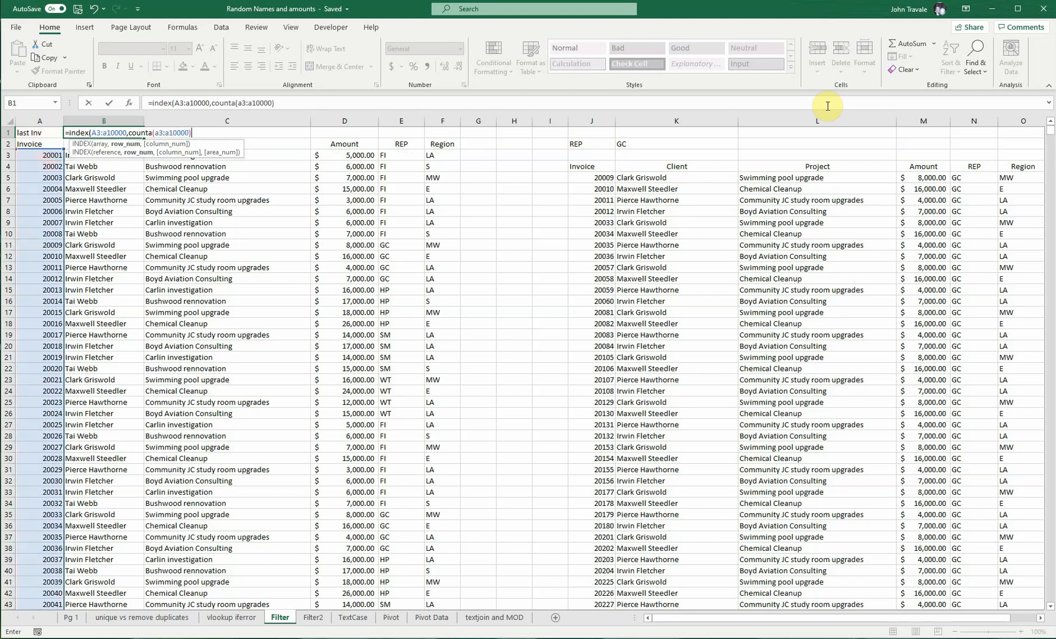
{"action": "type", "text": ")"}
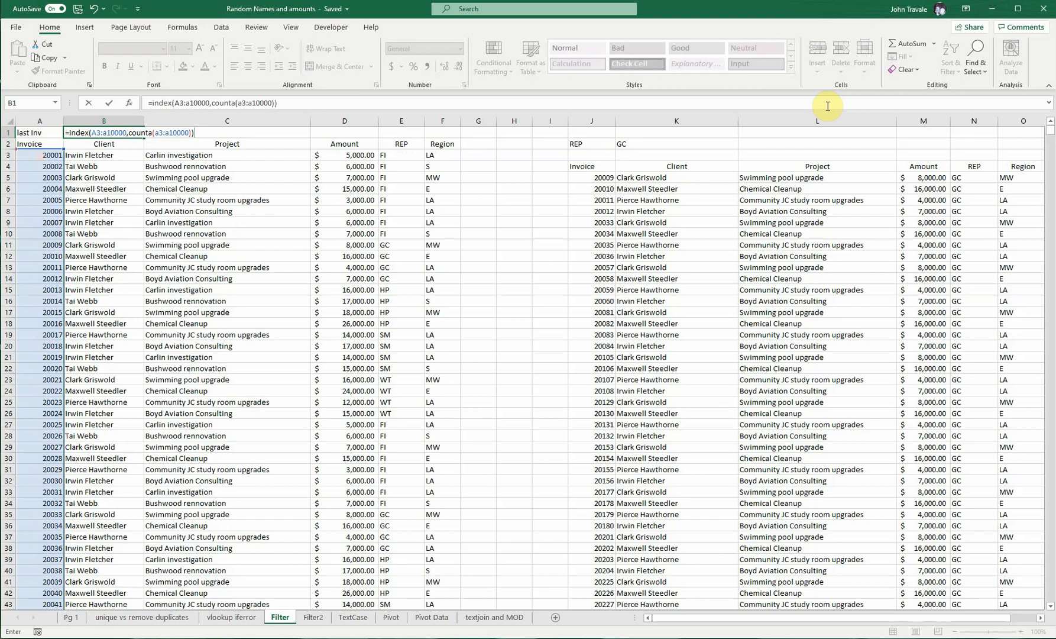
{"action": "key", "text": "Return"}
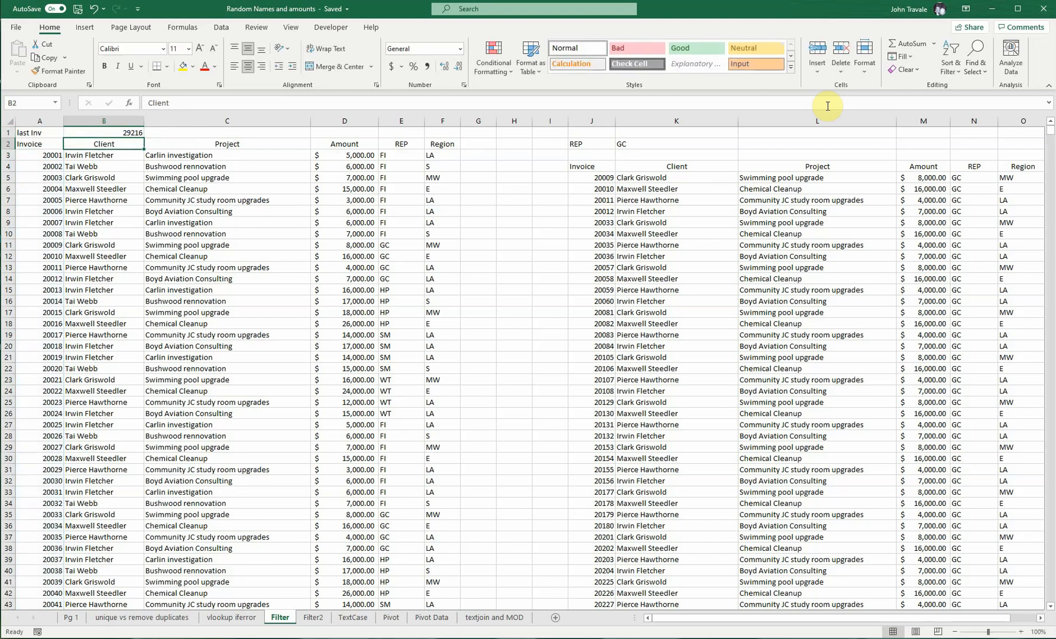
Check the last entry of the Invoice column against the B1 result and return to the top of the sheet.
{"action": "key", "text": "Down"}
{"action": "key", "text": "Left"}
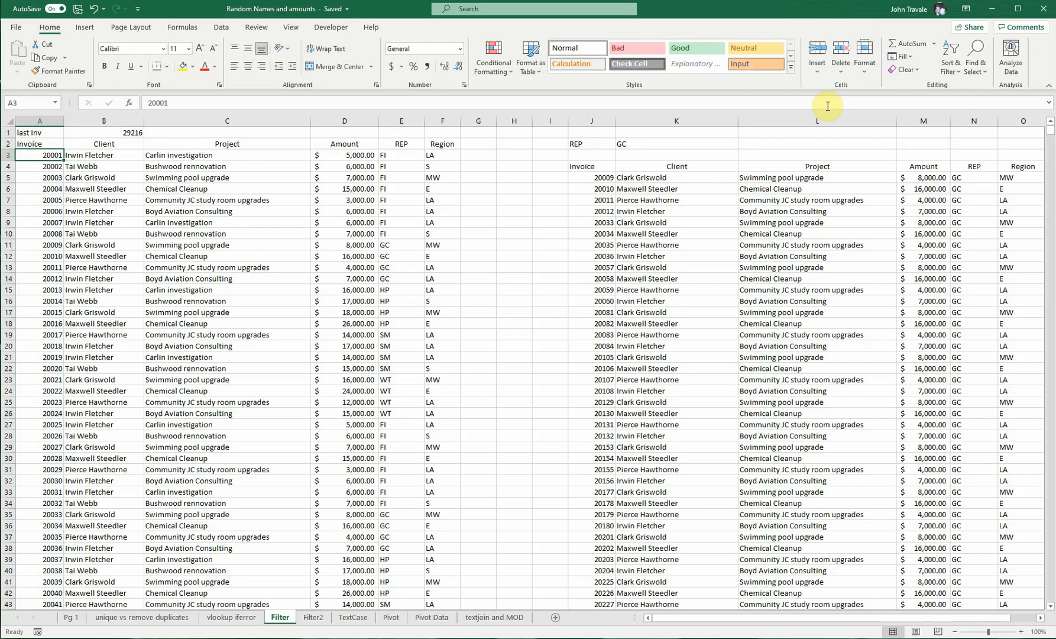
{"action": "key", "text": "ctrl+Down"}
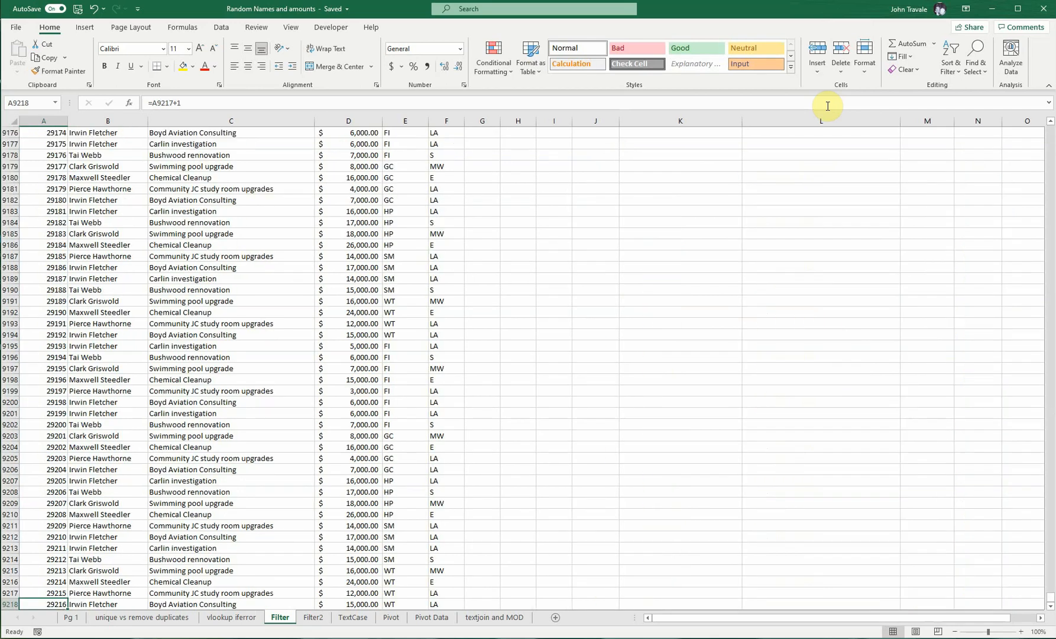
{"action": "key", "text": "Down"}
{"action": "key", "text": "Up"}
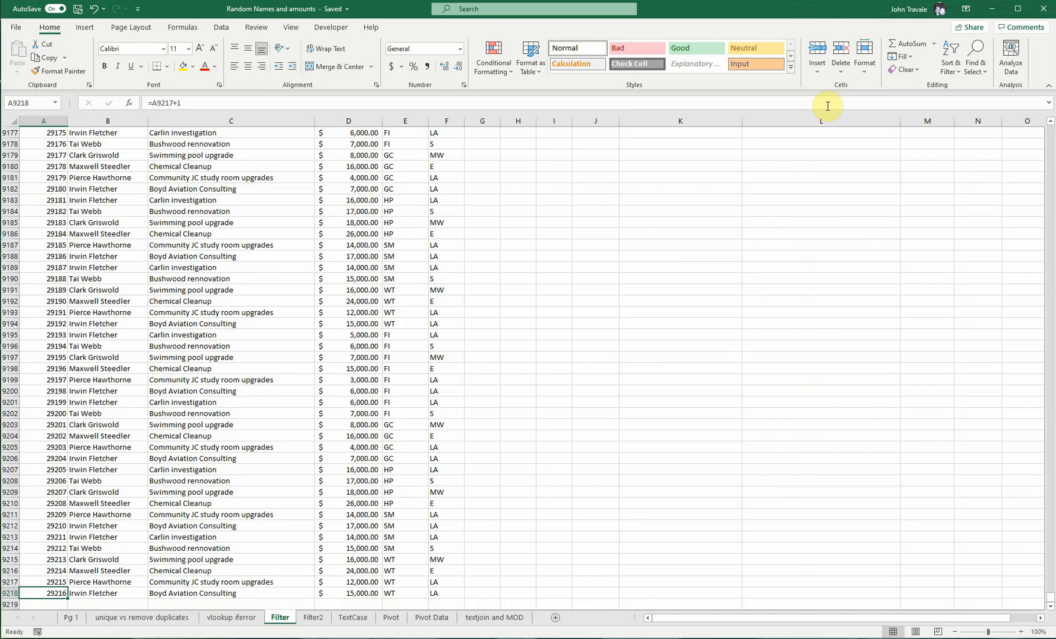
{"action": "key", "text": "Right"}
{"action": "key", "text": "Left"}
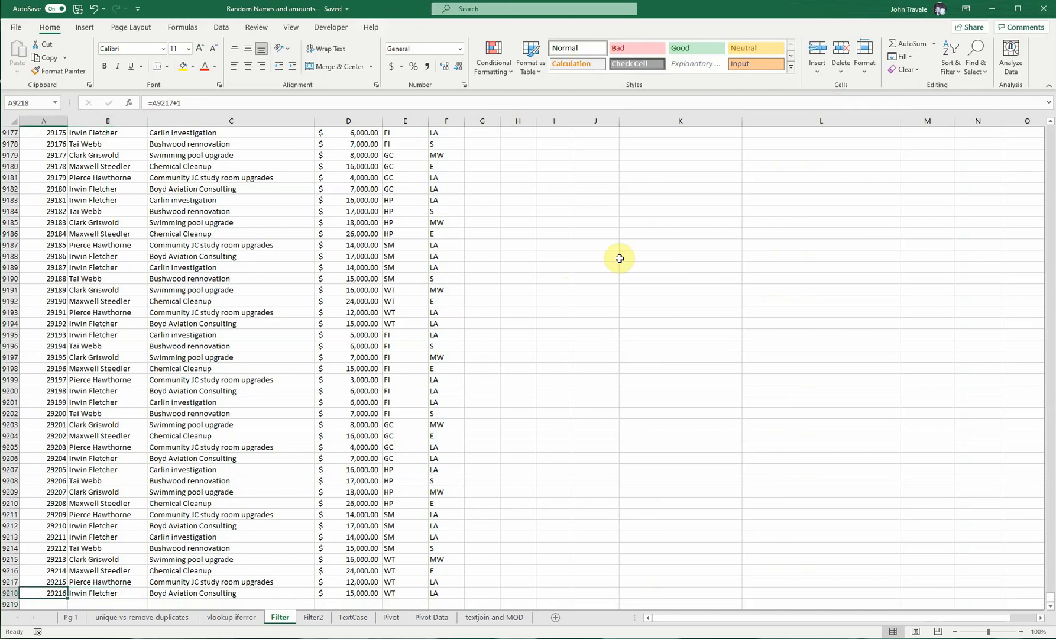
{"action": "left_click", "coordinate": [1051, 145]}
{"action": "left_click", "coordinate": [1052, 145]}
{"action": "left_click", "coordinate": [1051, 145]}
{"action": "left_click", "coordinate": [1052, 145]}
{"action": "left_click", "coordinate": [1051, 145]}
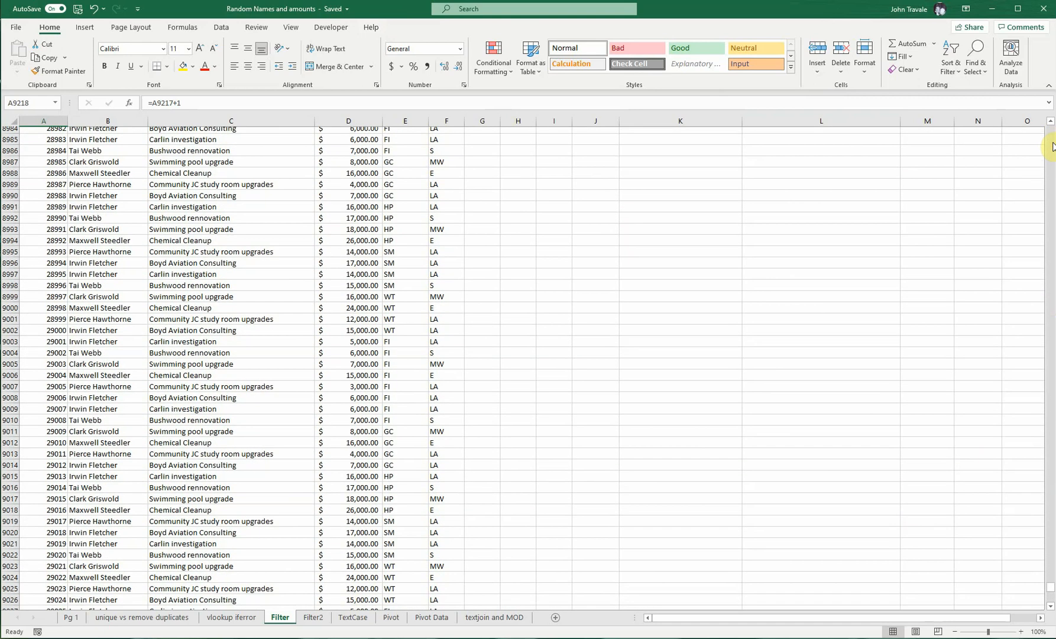
{"action": "left_click", "coordinate": [1052, 145]}
{"action": "left_click", "coordinate": [1052, 145]}
{"action": "left_click", "coordinate": [1052, 145]}
{"action": "left_click", "coordinate": [1052, 145]}
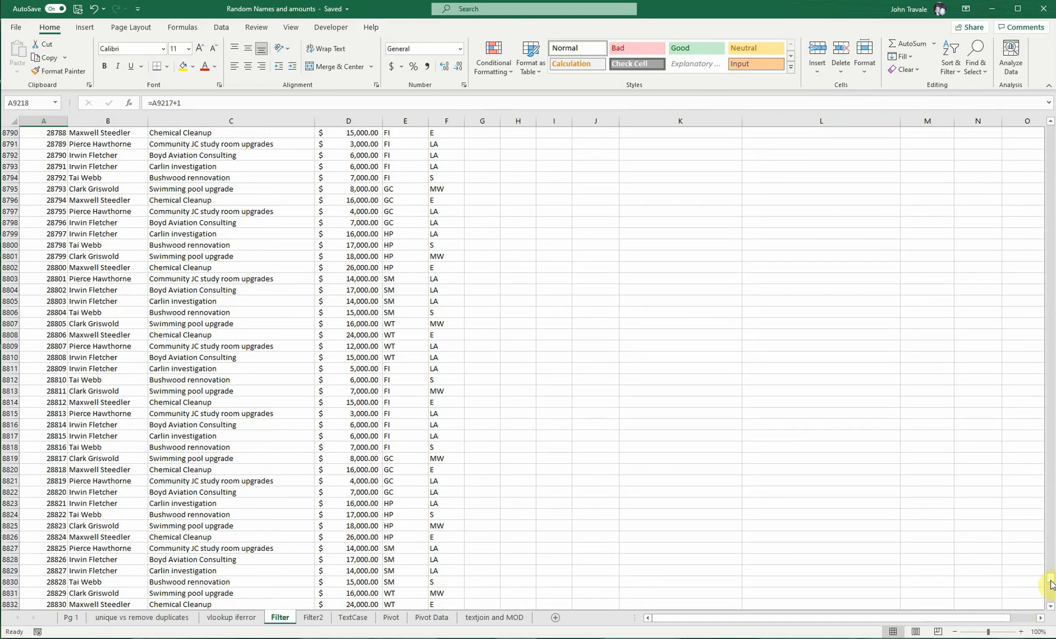
{"action": "left_click_drag", "start_coordinate": [1052, 586], "coordinate": [1051, 123]}
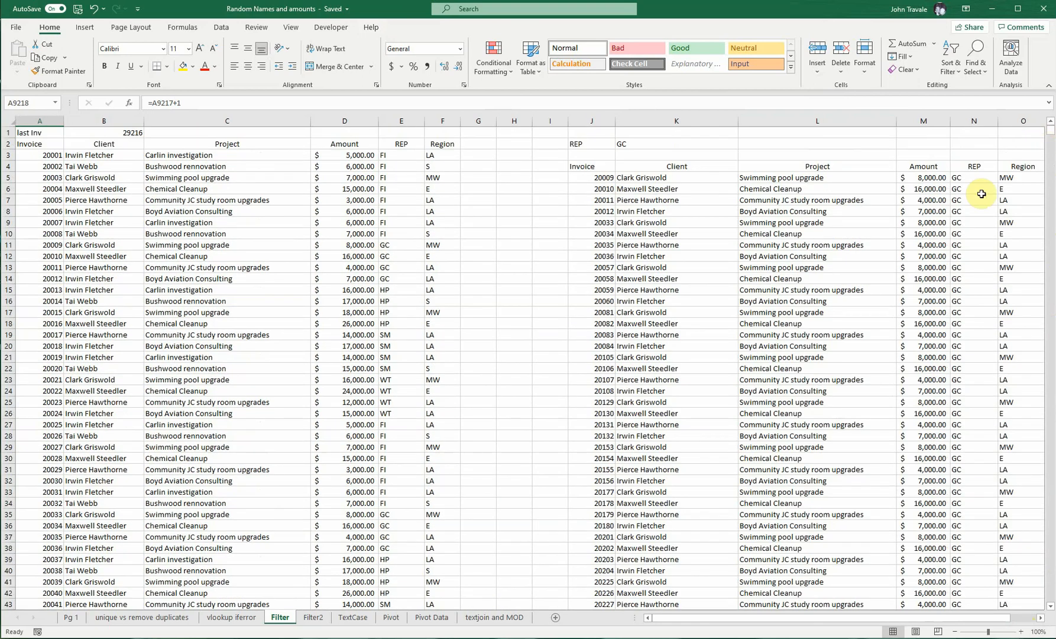